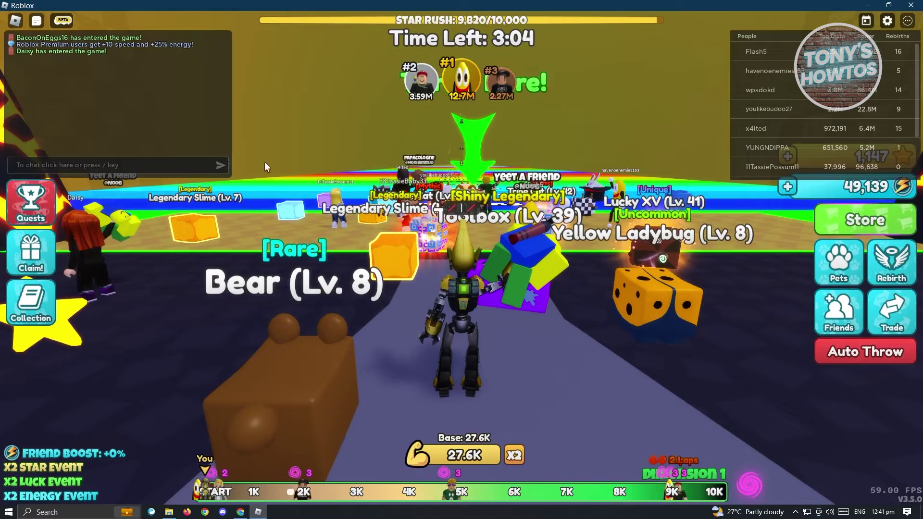
Step: In the game's settings, switch Graphics Mode to Manual and set Graphics Quality to the lowest level
left_click(14, 22)
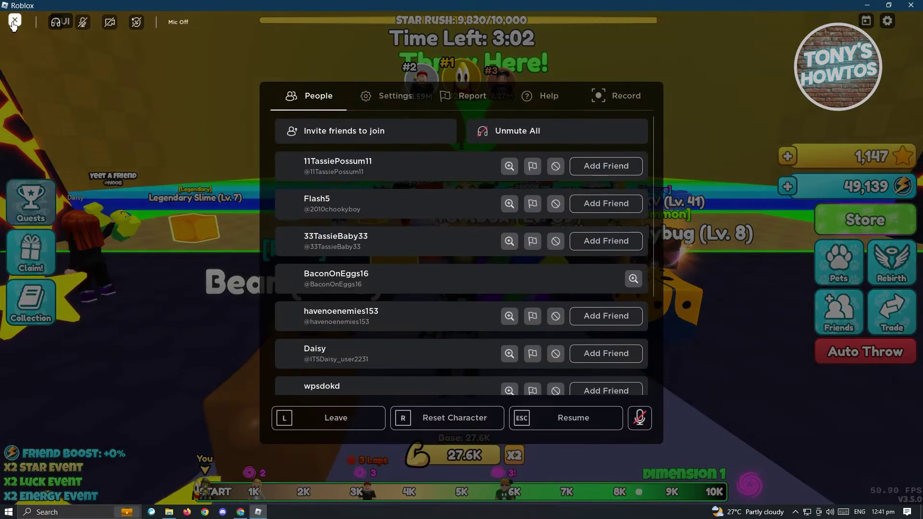
left_click(377, 98)
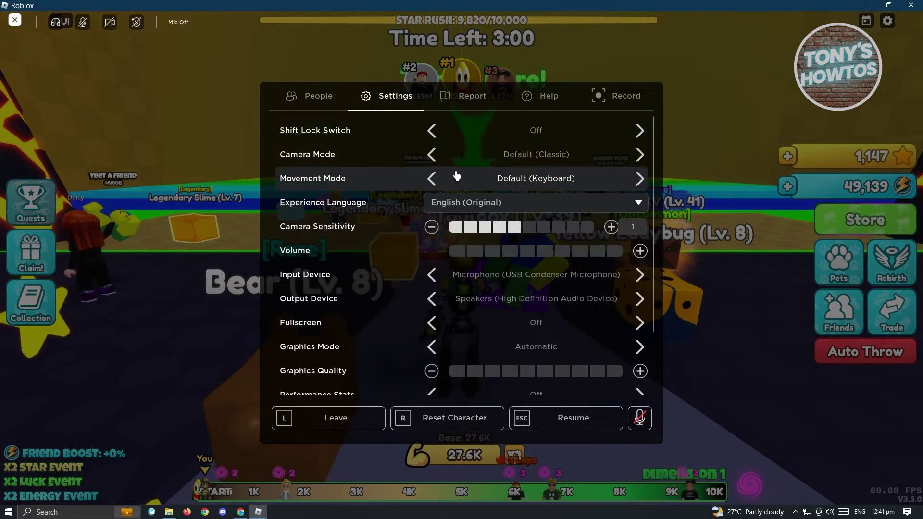
scroll(387, 216, "down", 3)
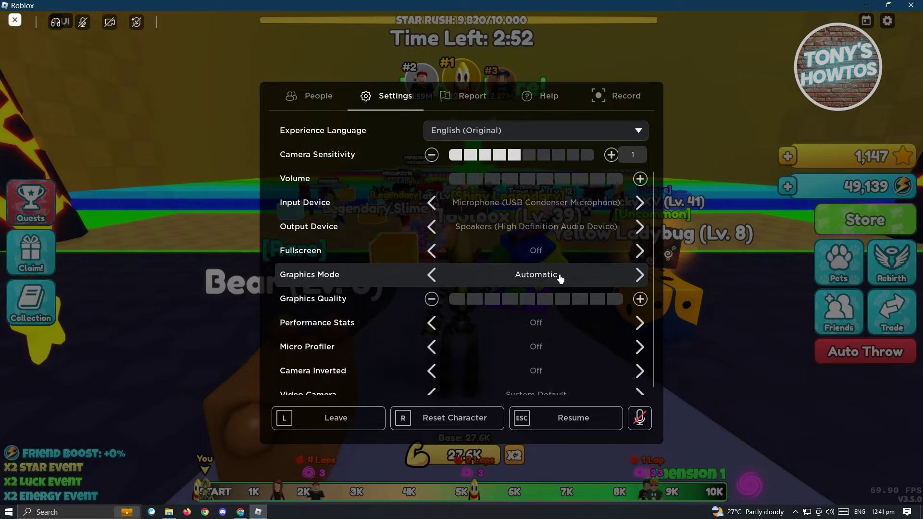
left_click(641, 275)
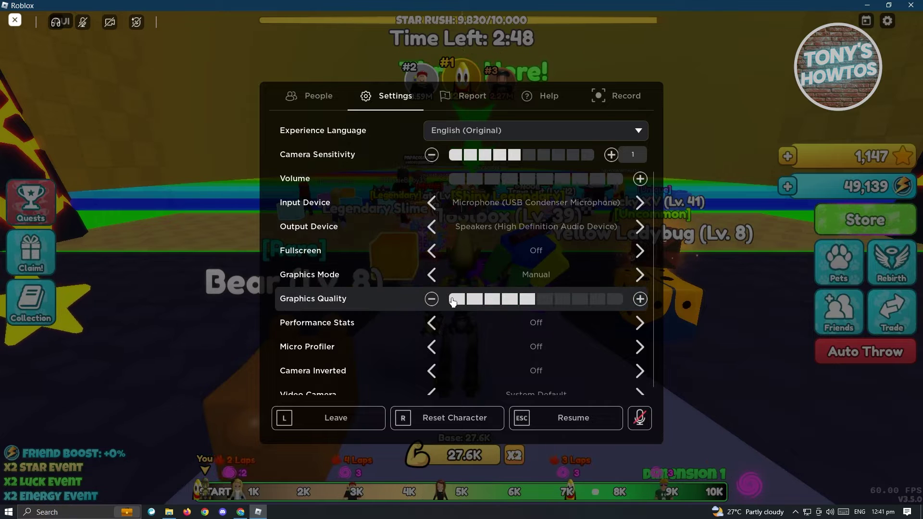
left_click(458, 299)
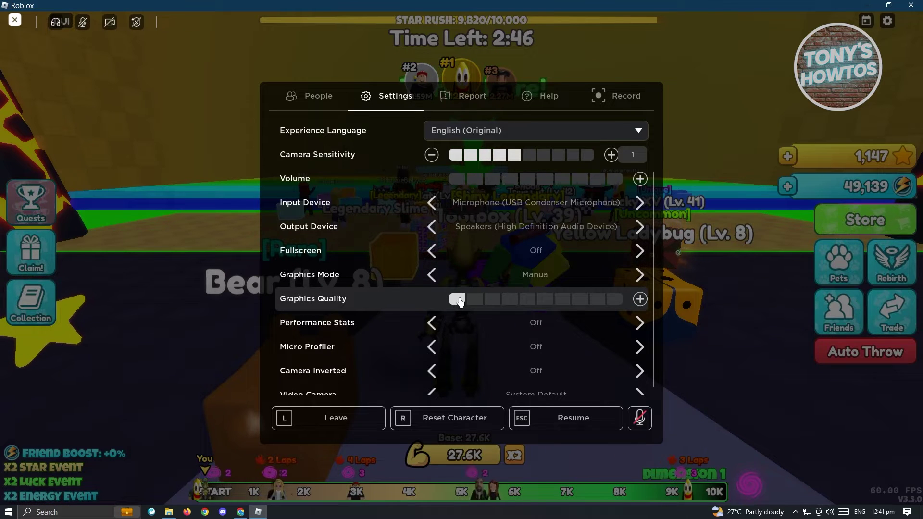
Step: Set Graphics Mode to Automatic, leave the game menu and minimize the Roblox window
left_click(640, 275)
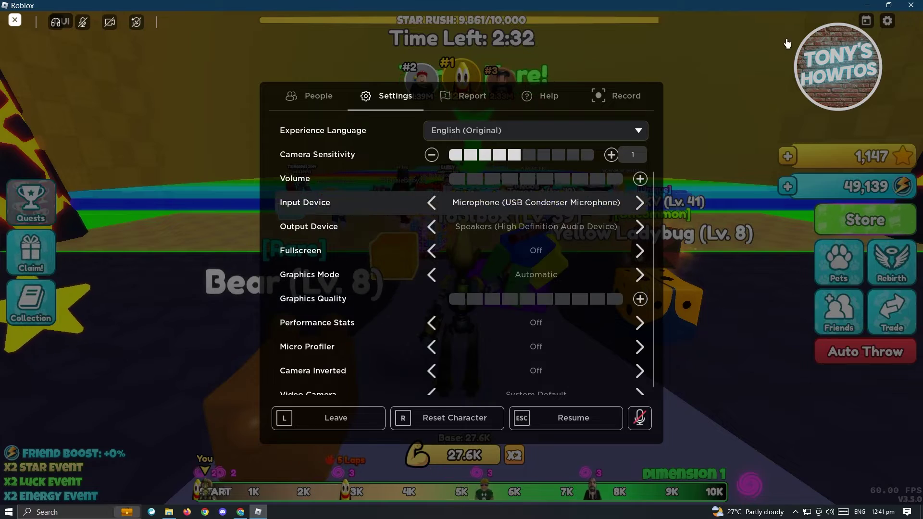
key("Escape")
left_click(872, 6)
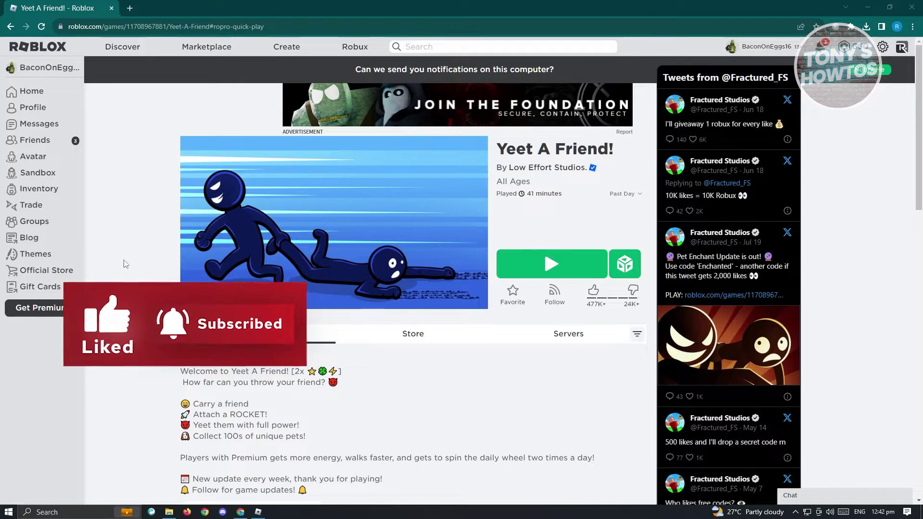
Step: Search Windows for "amd" and open AMD Software: Adrenalin Edition
left_click(9, 512)
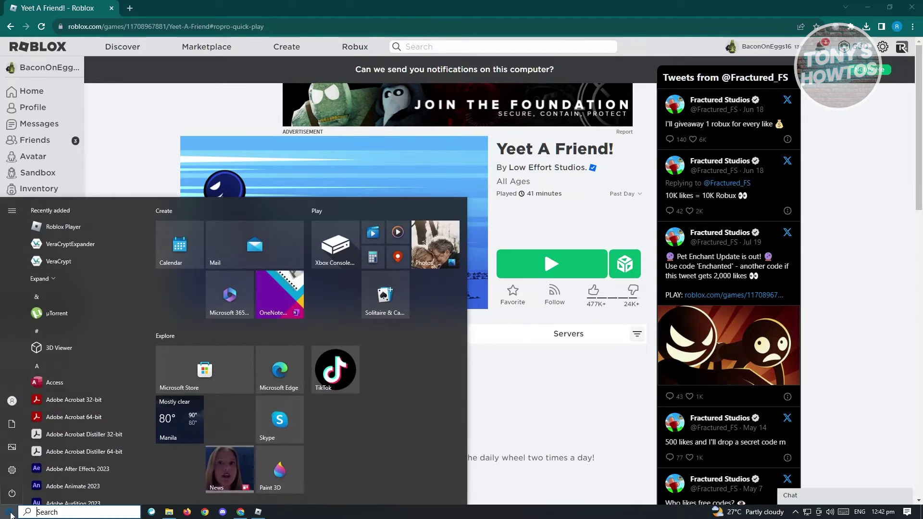
type("am")
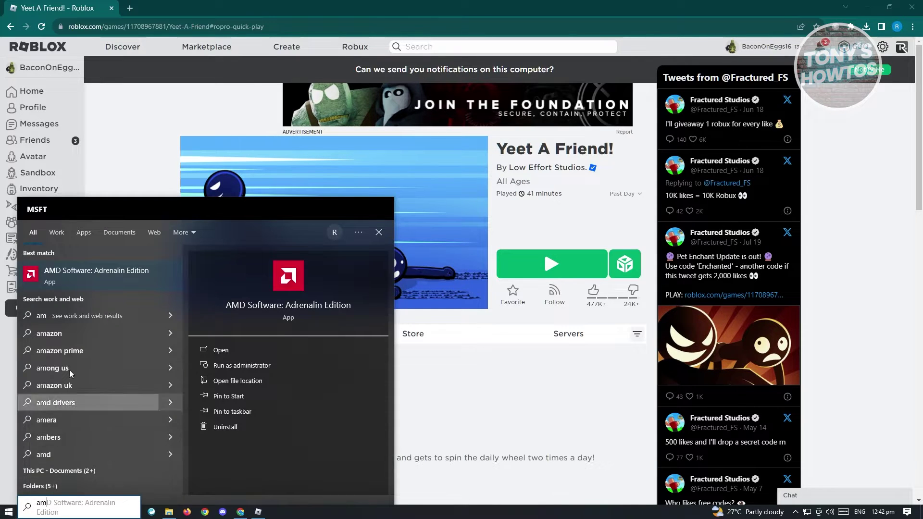
type("d")
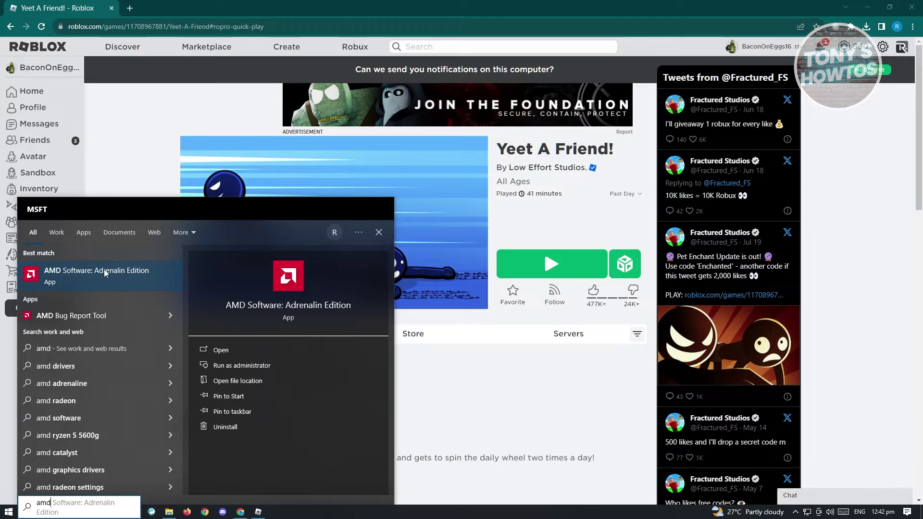
left_click(104, 273)
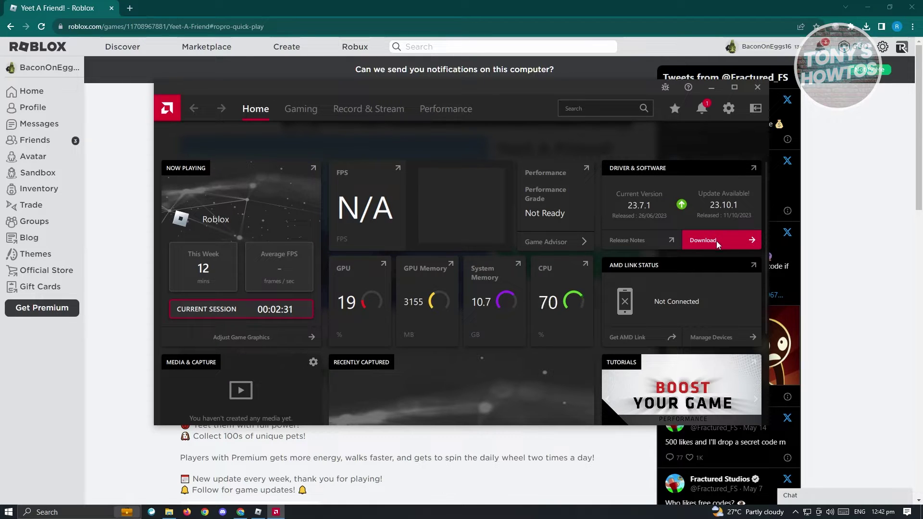
Step: Minimize the AMD Software and browser windows and open Task Manager
left_click(712, 89)
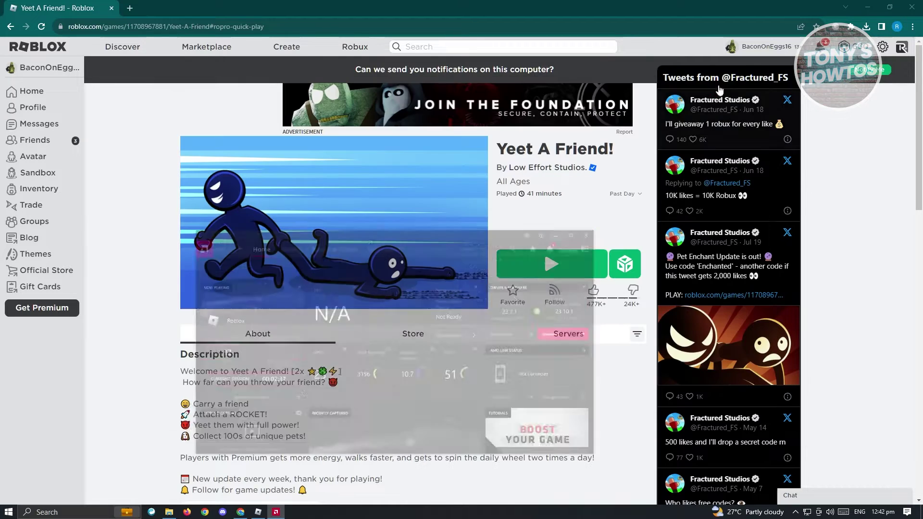
left_click(868, 9)
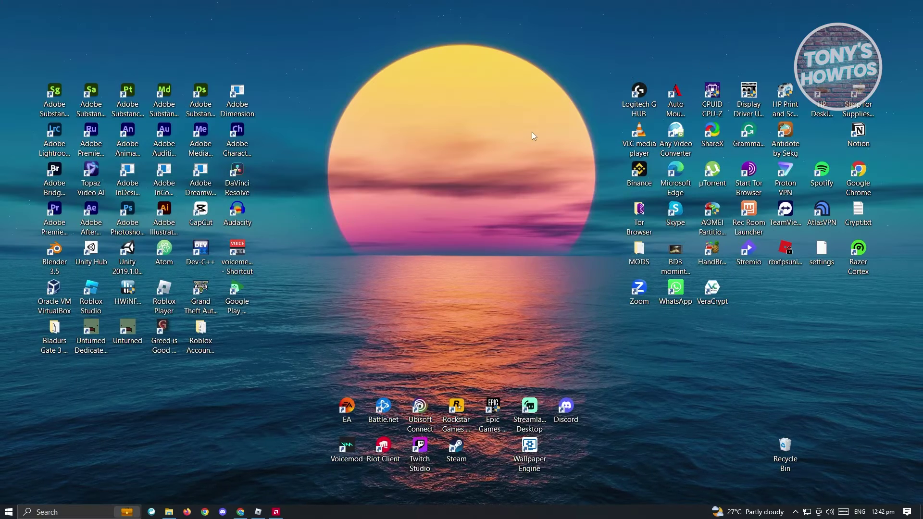
key("ctrl+shift+Escape")
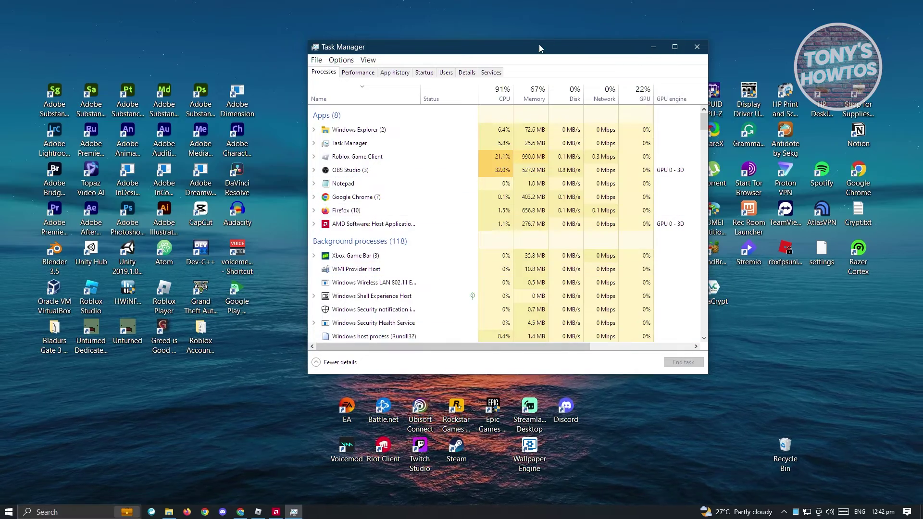
Step: Examine the running apps and background processes in Task Manager's detailed view and close Task Manager
left_click_drag(539, 46, 489, 47)
left_click(288, 360)
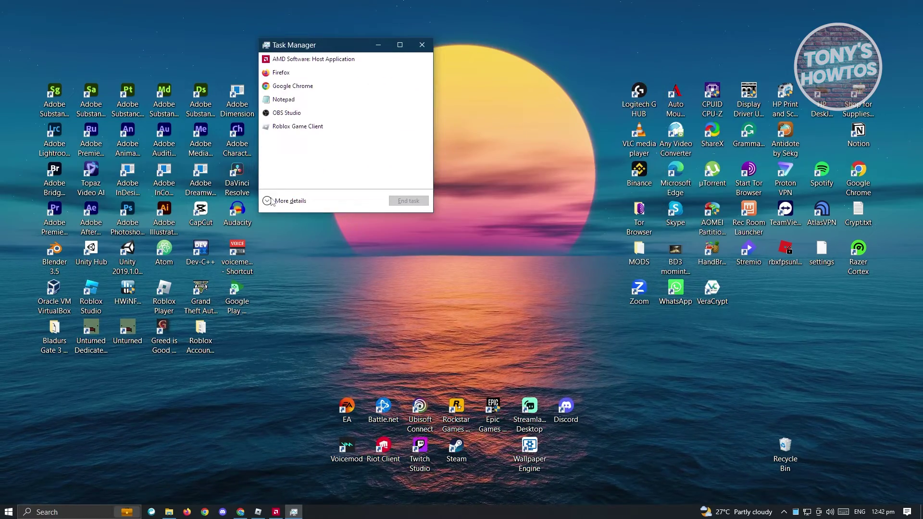
left_click(287, 200)
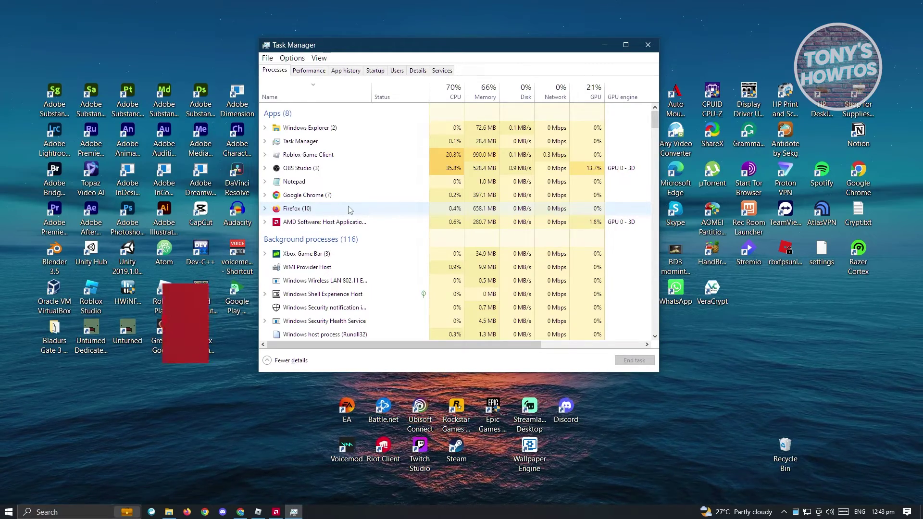
scroll(355, 231, "down", 4)
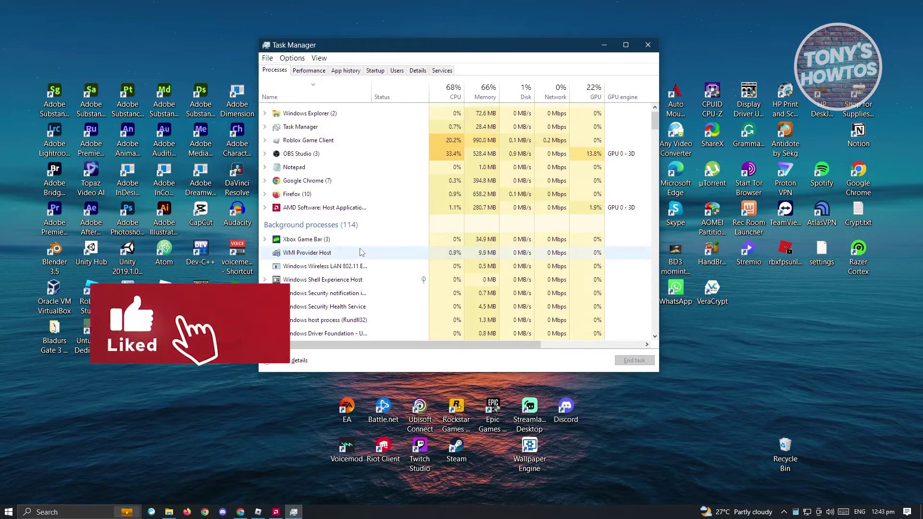
scroll(357, 254, "up", 2)
scroll(354, 254, "up", 2)
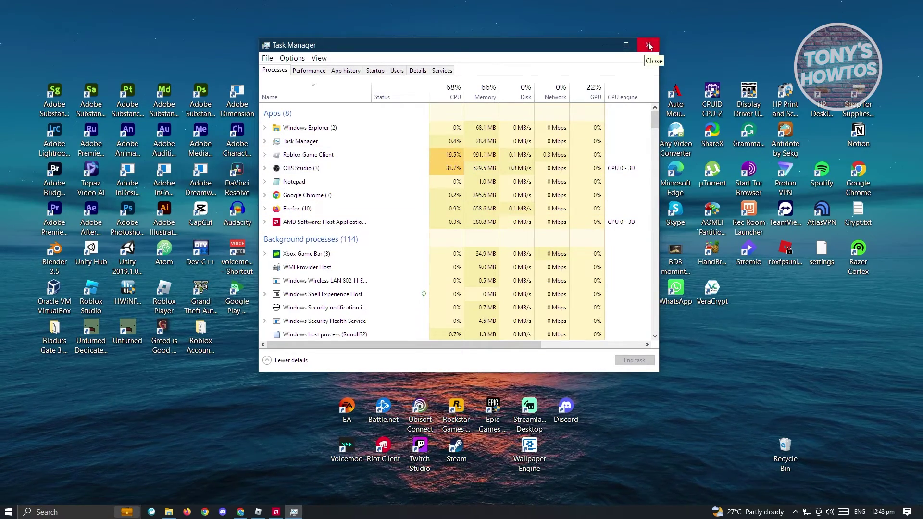
left_click(649, 46)
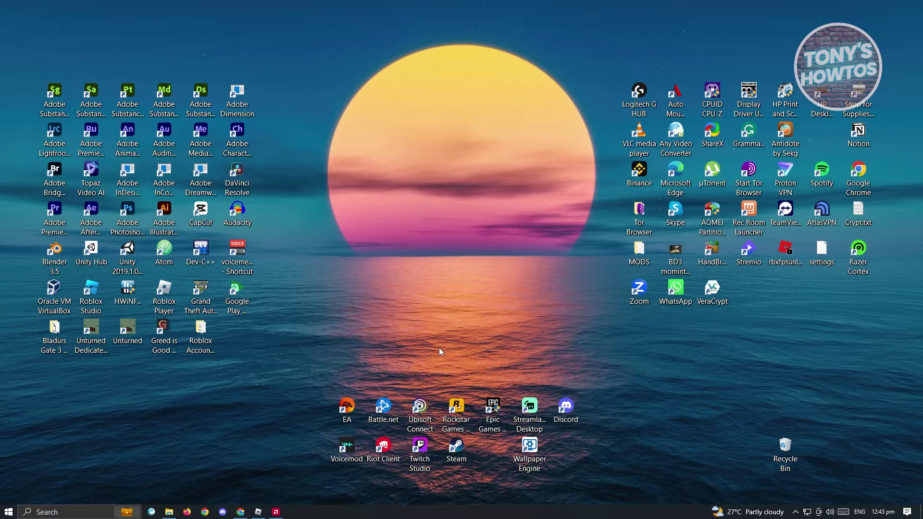
Step: Search Windows for "uninstall" and open the Add or remove programs settings
left_click(61, 513)
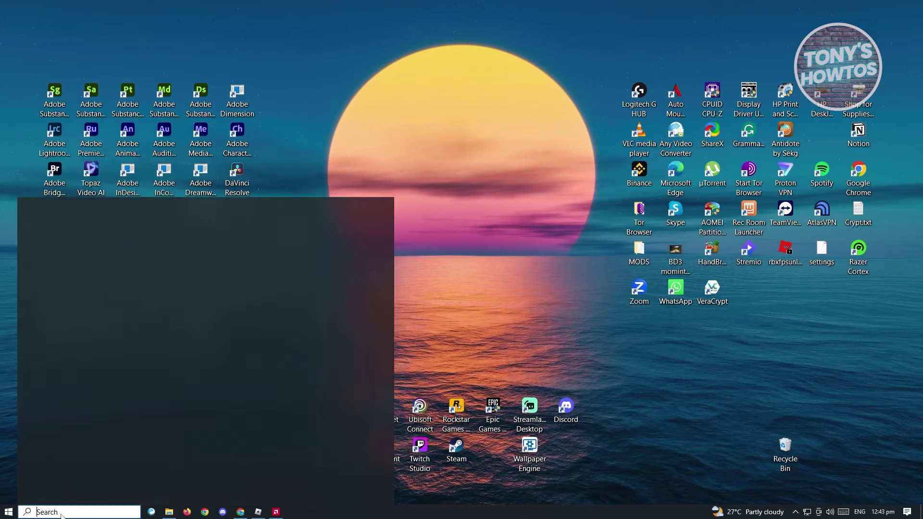
type("un")
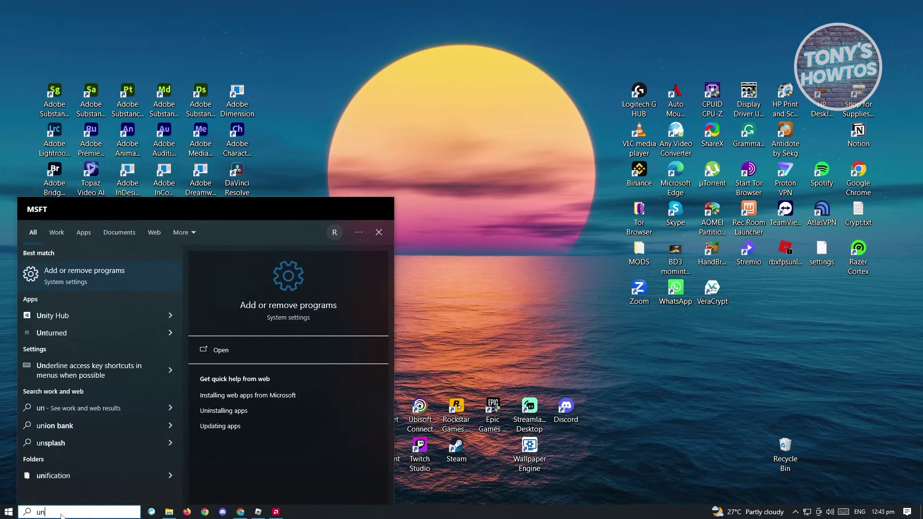
type("install")
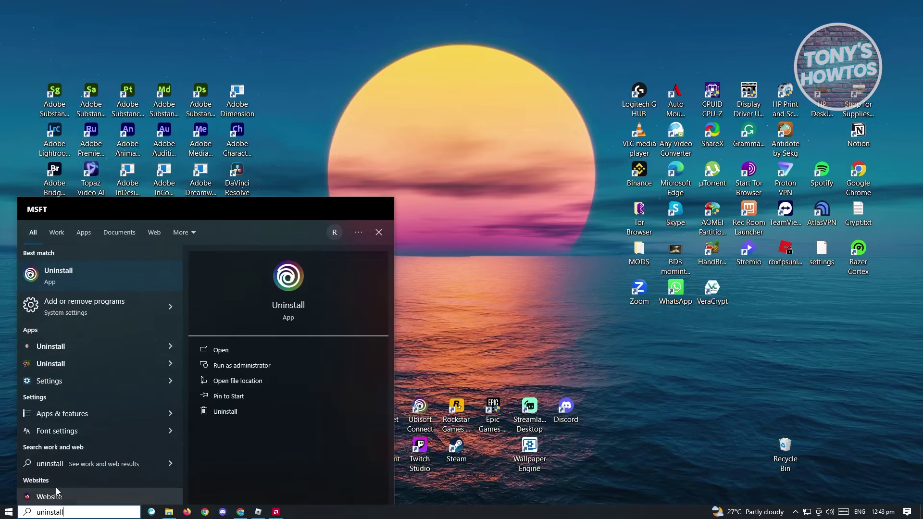
left_click(89, 305)
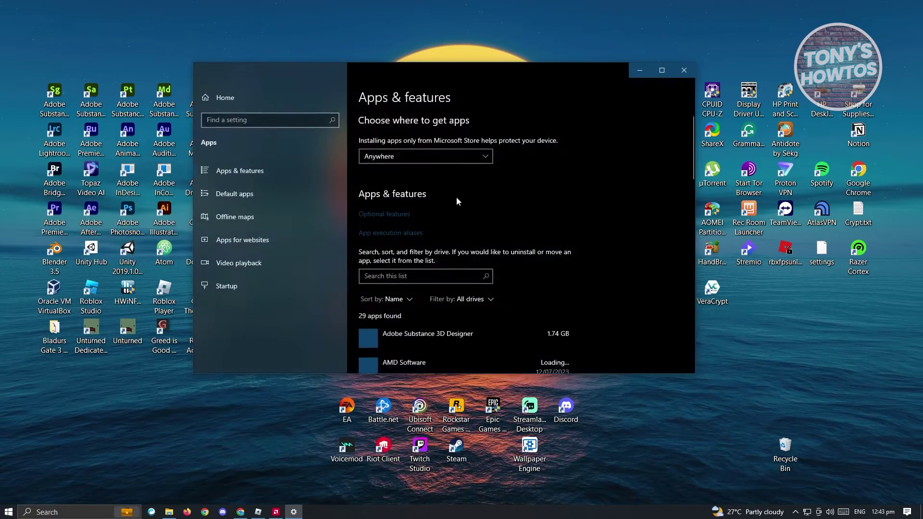
Step: Search the installed apps list for "roblox" and look through the matching entries
left_click(403, 277)
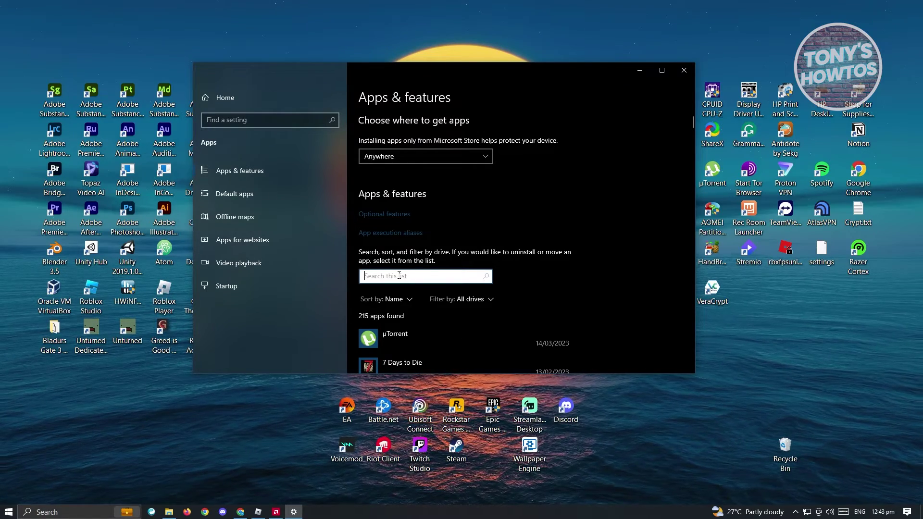
type("roblox")
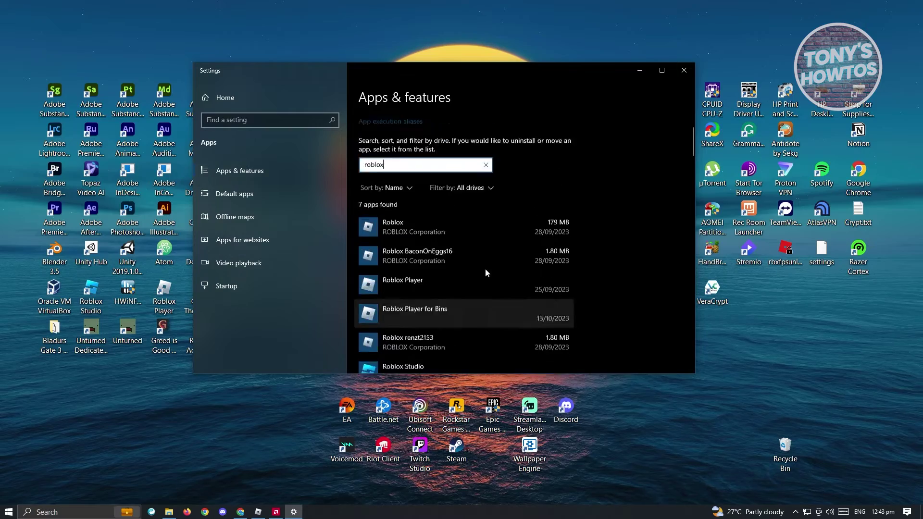
scroll(428, 262, "down", 3)
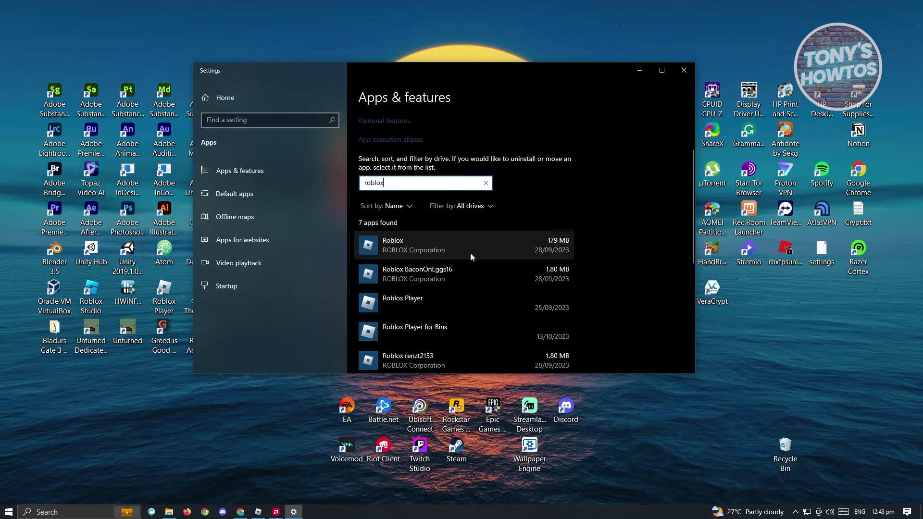
Step: Switch to the Chrome window showing the Yeet A Friend! game page
left_click(240, 513)
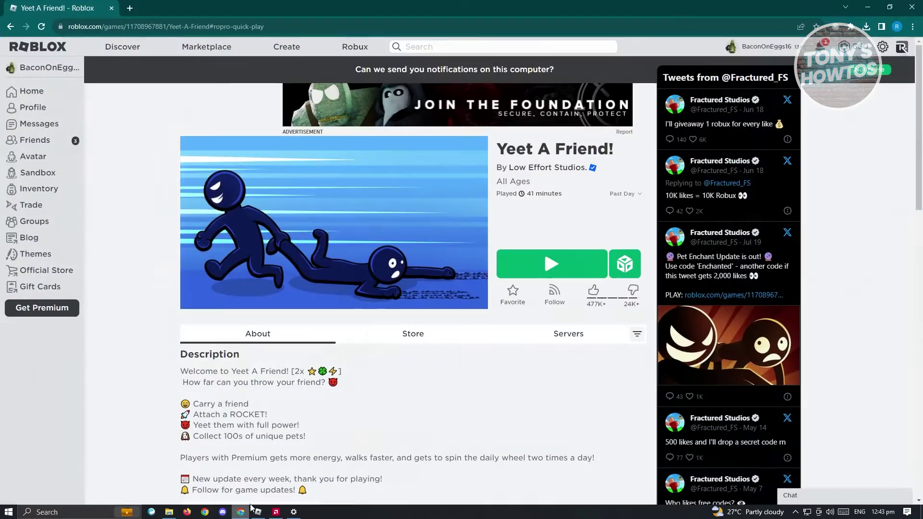